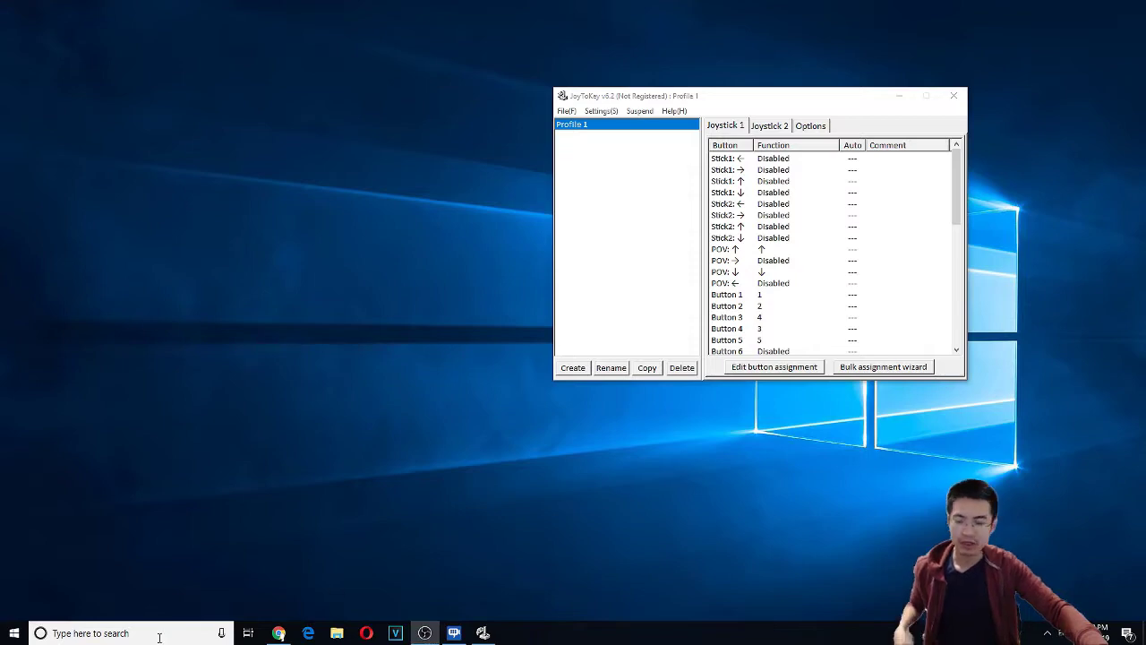
Step: Open Control Panel's Devices and Printers and confirm the Guitar Hero controller is listed
click(125, 633)
text(control)
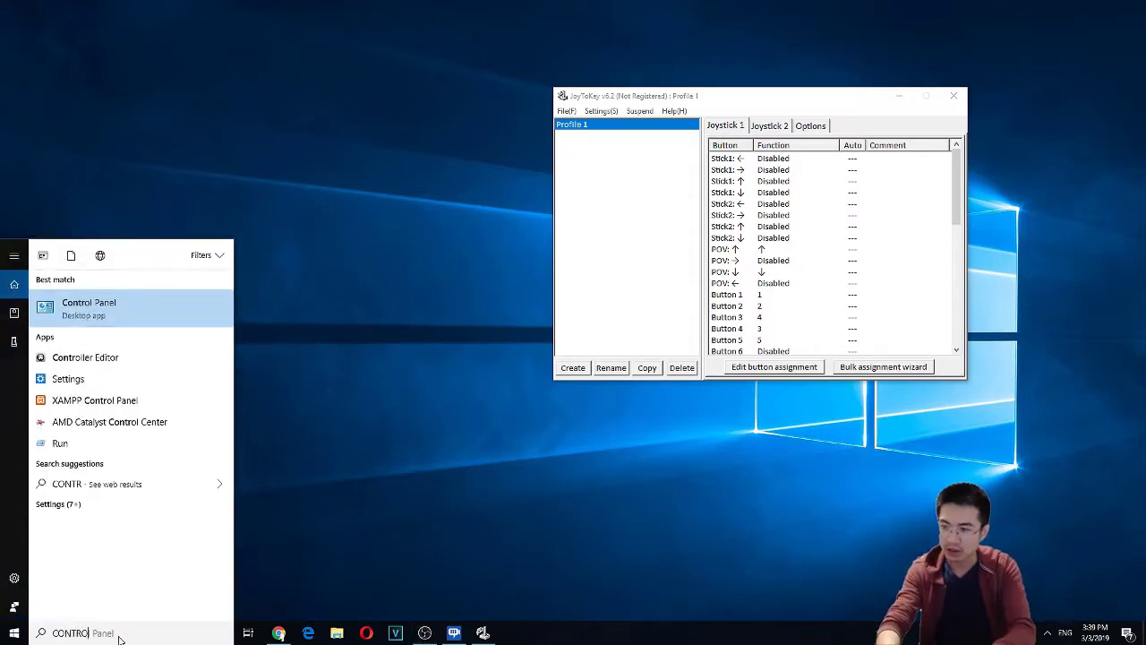
key(Return)
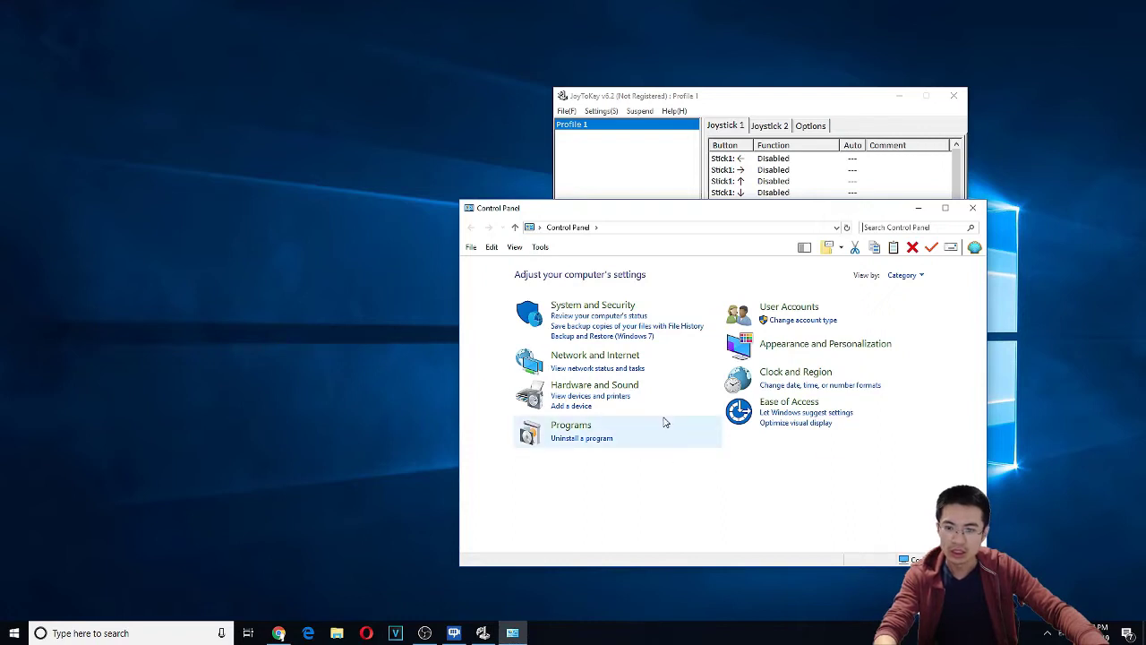
click(620, 396)
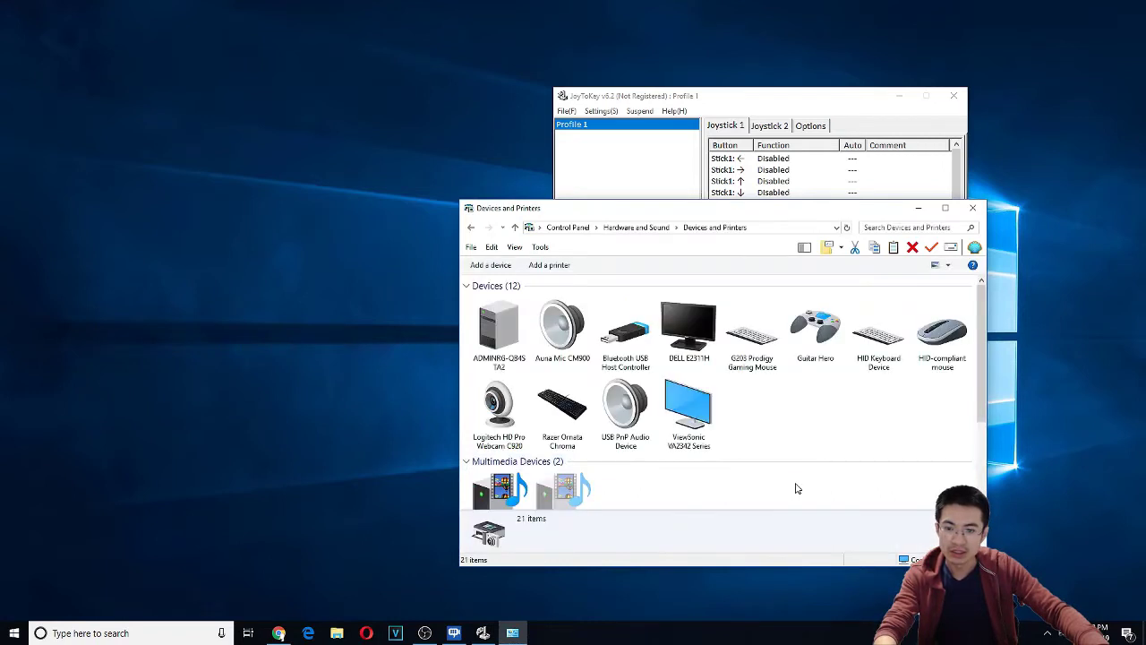
click(819, 336)
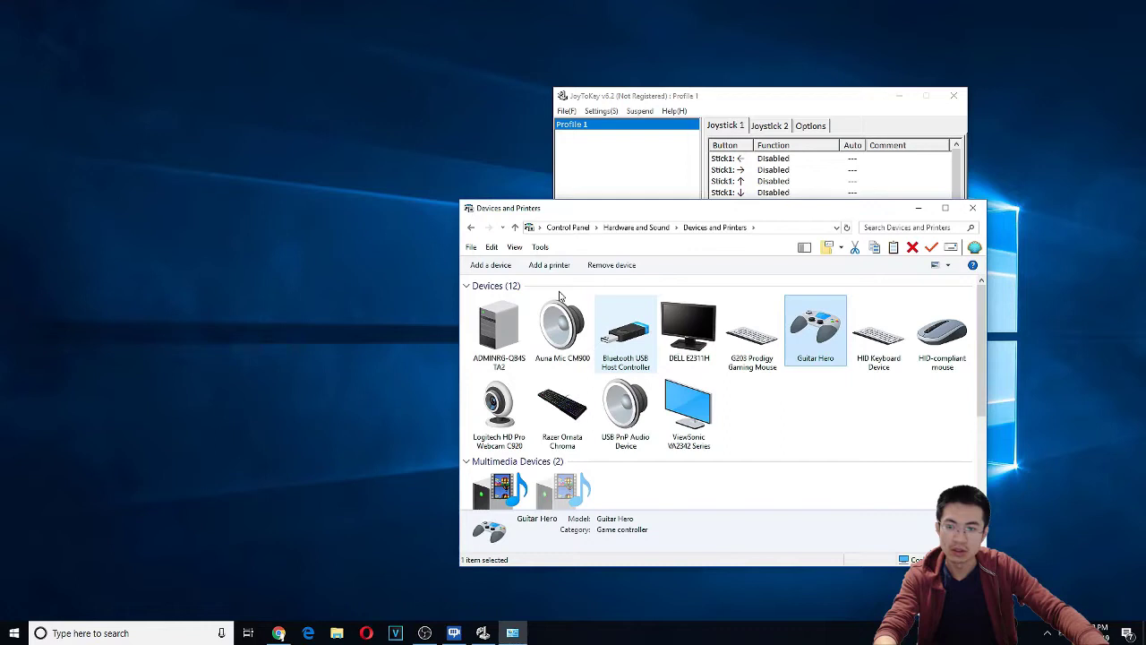
Step: Return to the Control Panel home view and search its settings for 'DEV'
click(471, 228)
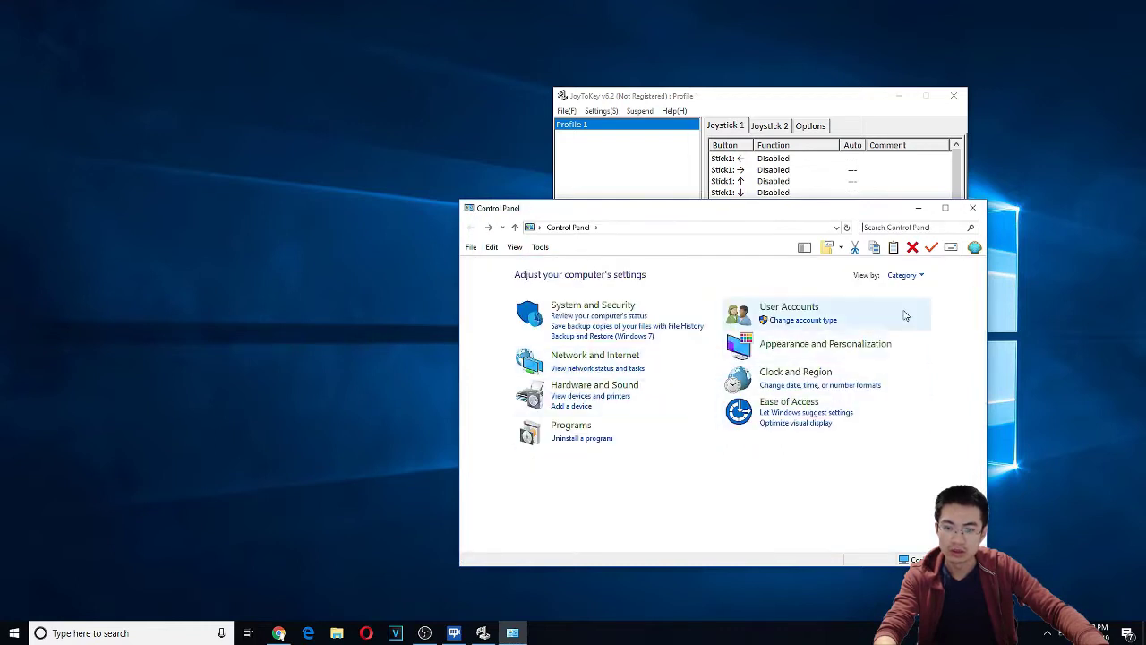
click(916, 228)
text(DEV)
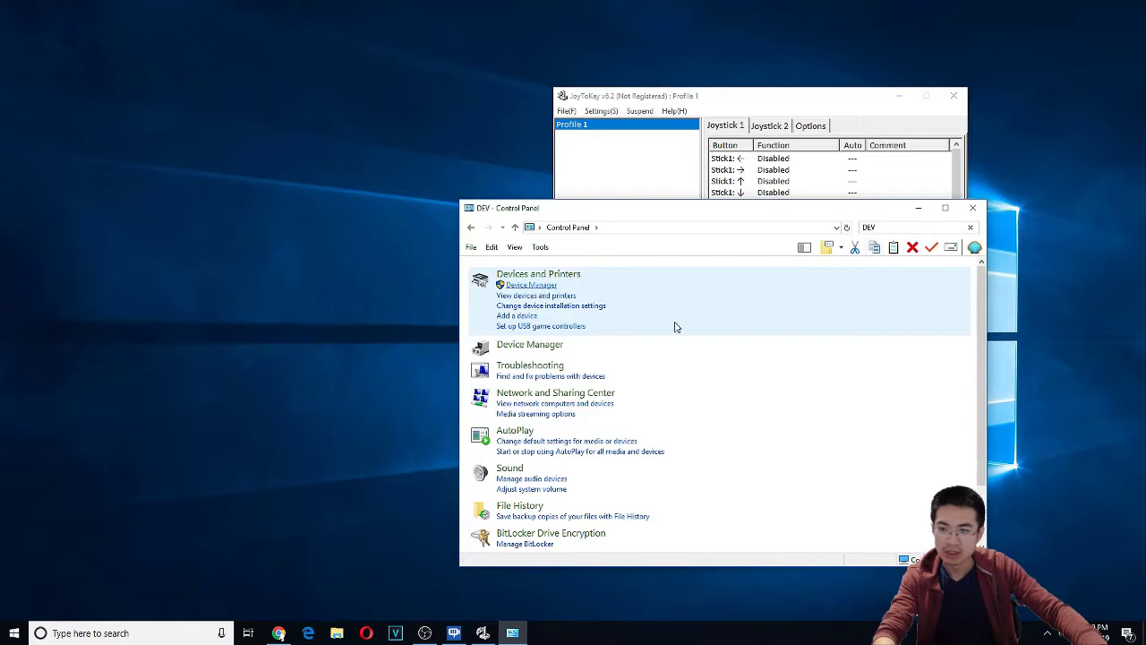
Step: In Device Manager, manually install the Xbox 360 Controller for Windows driver for the Xbox 360 Peripherals controller
click(695, 343)
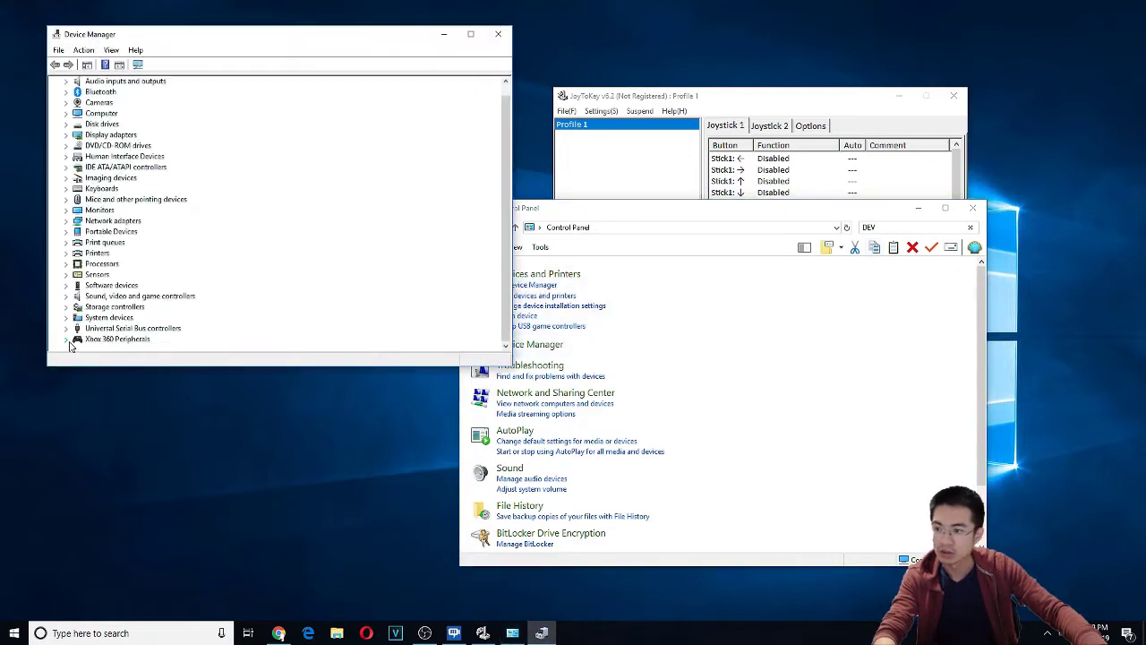
click(66, 340)
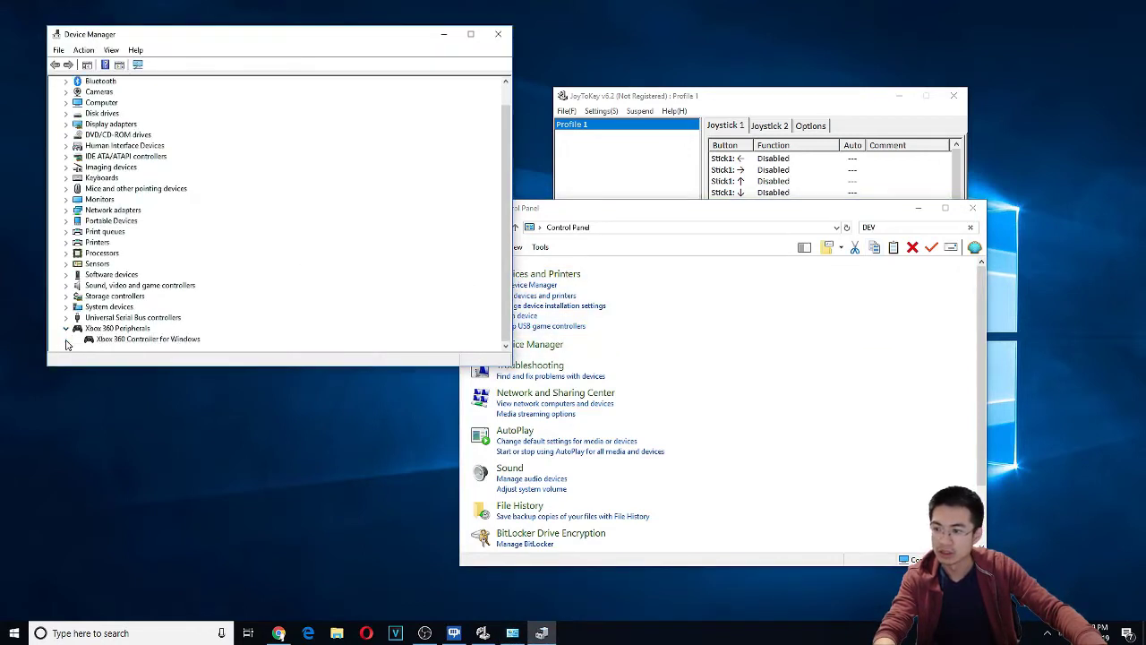
right_click(155, 345)
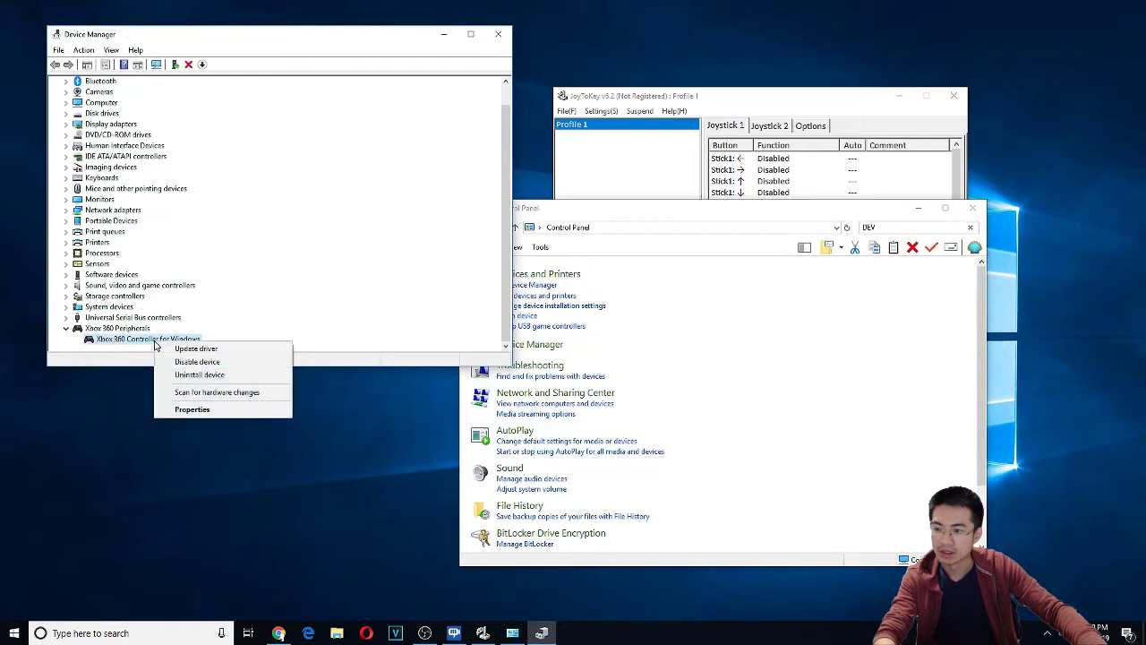
click(230, 349)
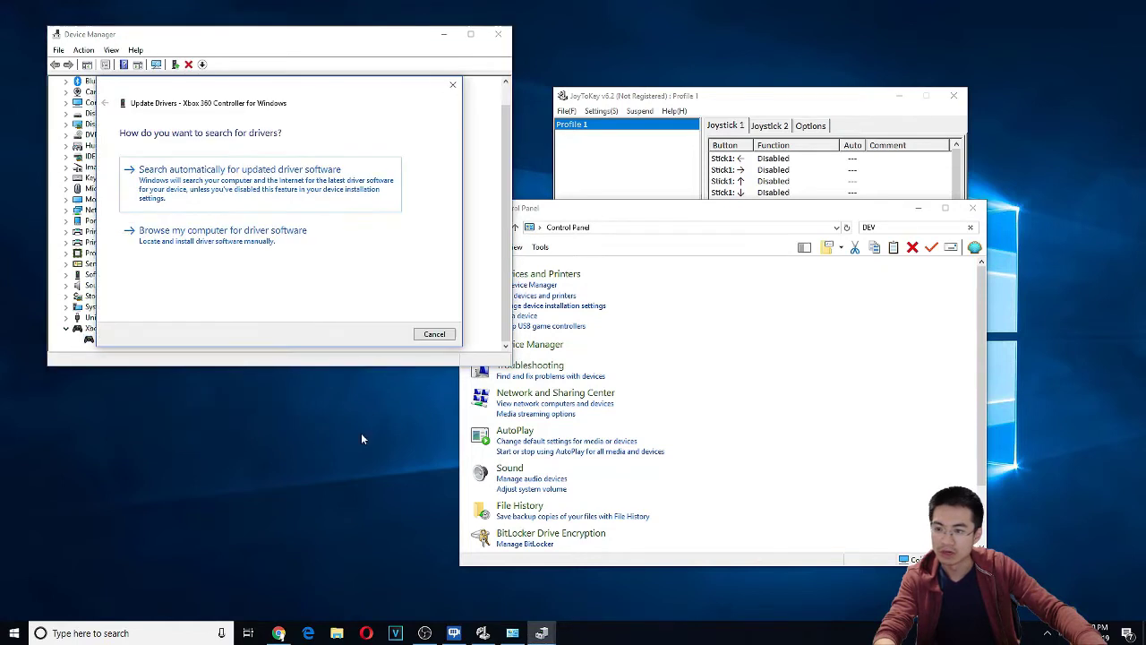
click(228, 247)
click(280, 275)
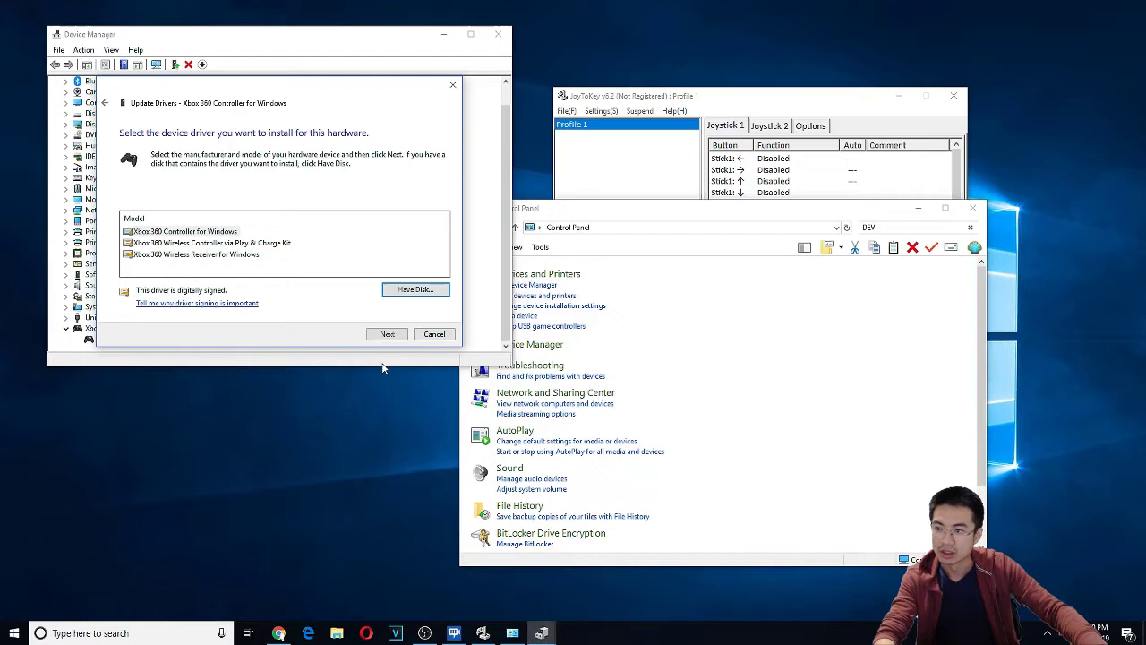
click(387, 334)
click(588, 374)
click(435, 334)
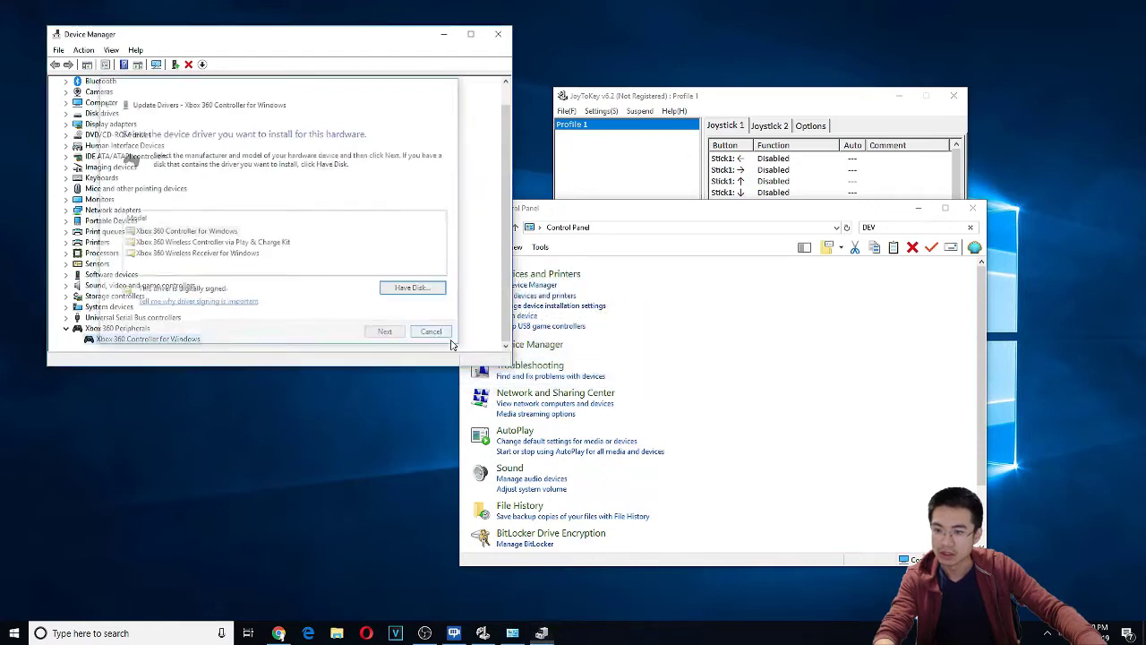
Step: Repeat the manual driver update, reinstalling Xbox 360 Controller for Windows on the controller
right_click(166, 345)
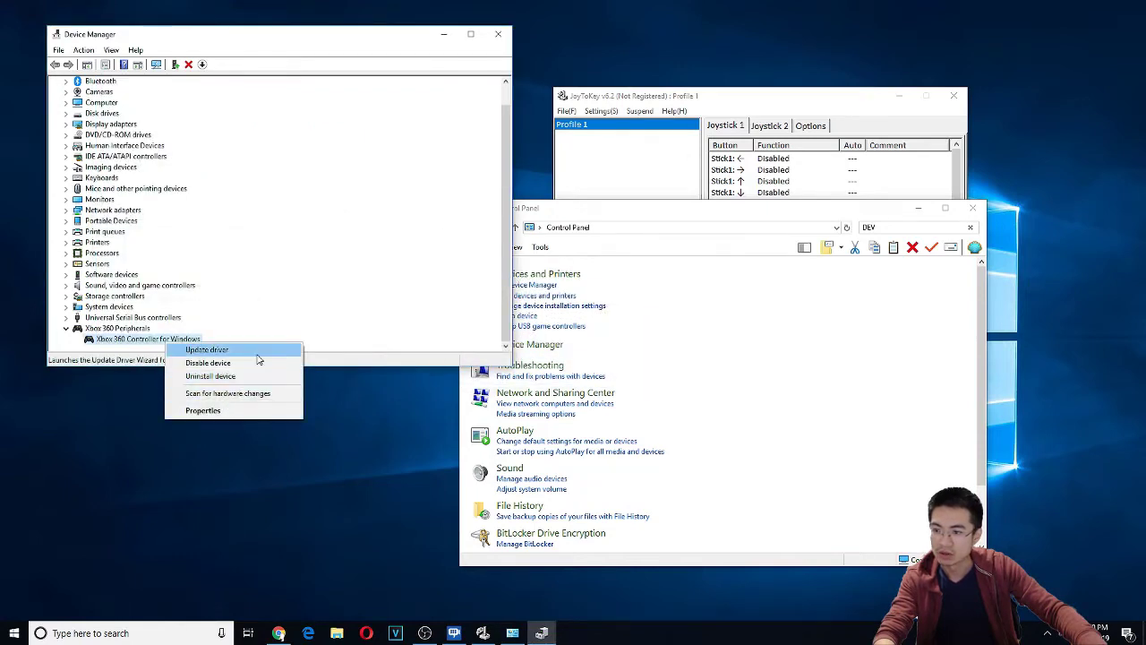
click(215, 349)
click(273, 235)
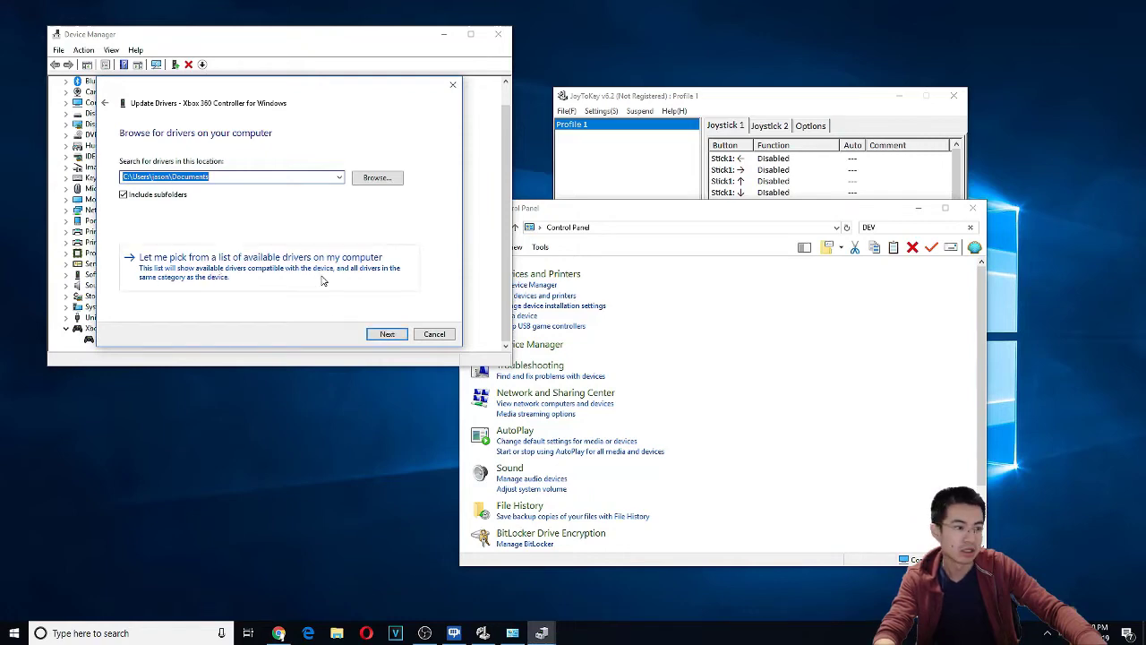
drag(308, 104, 451, 148)
click(417, 314)
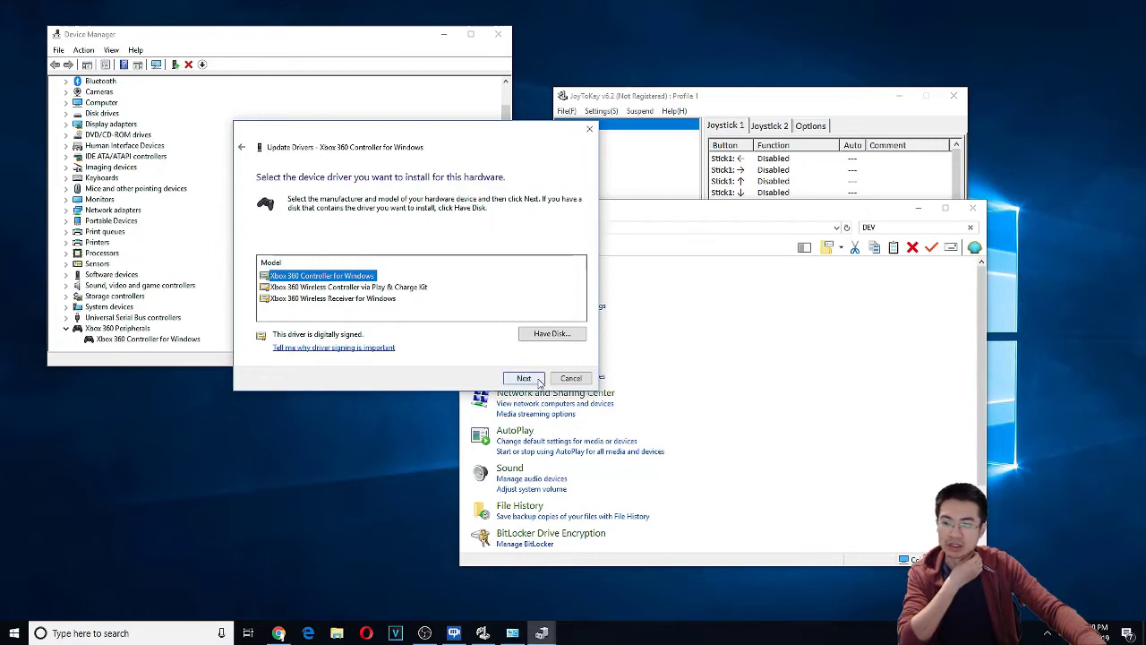
click(570, 378)
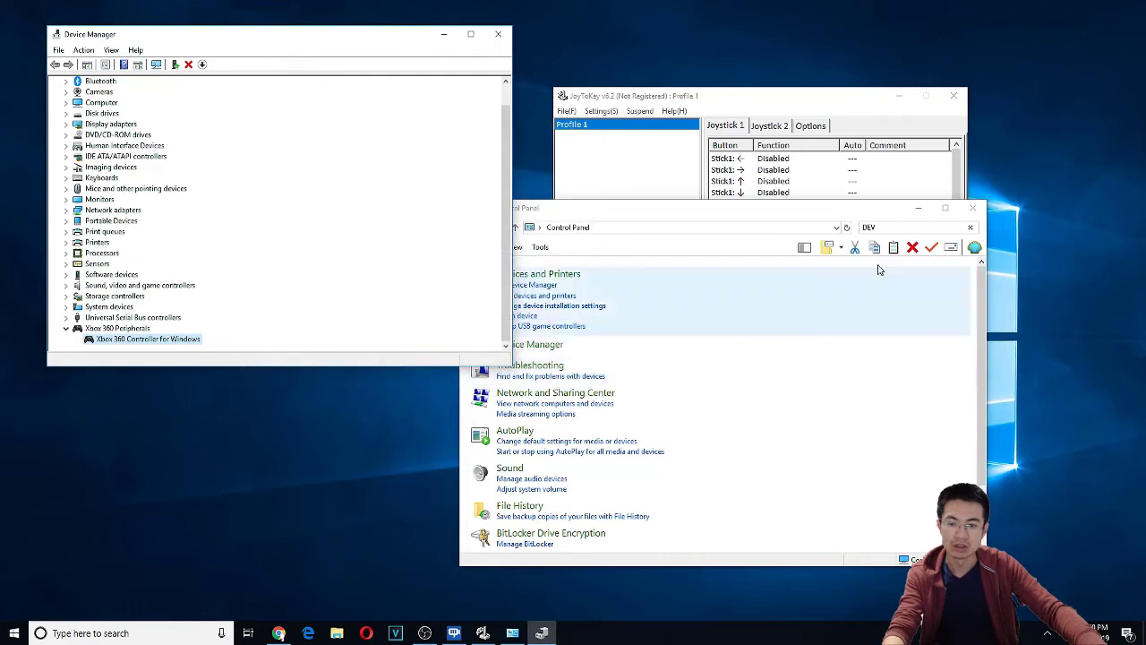
Step: Close Control Panel and check JoyToKey's POV up assignment, leaving it unchanged
click(974, 211)
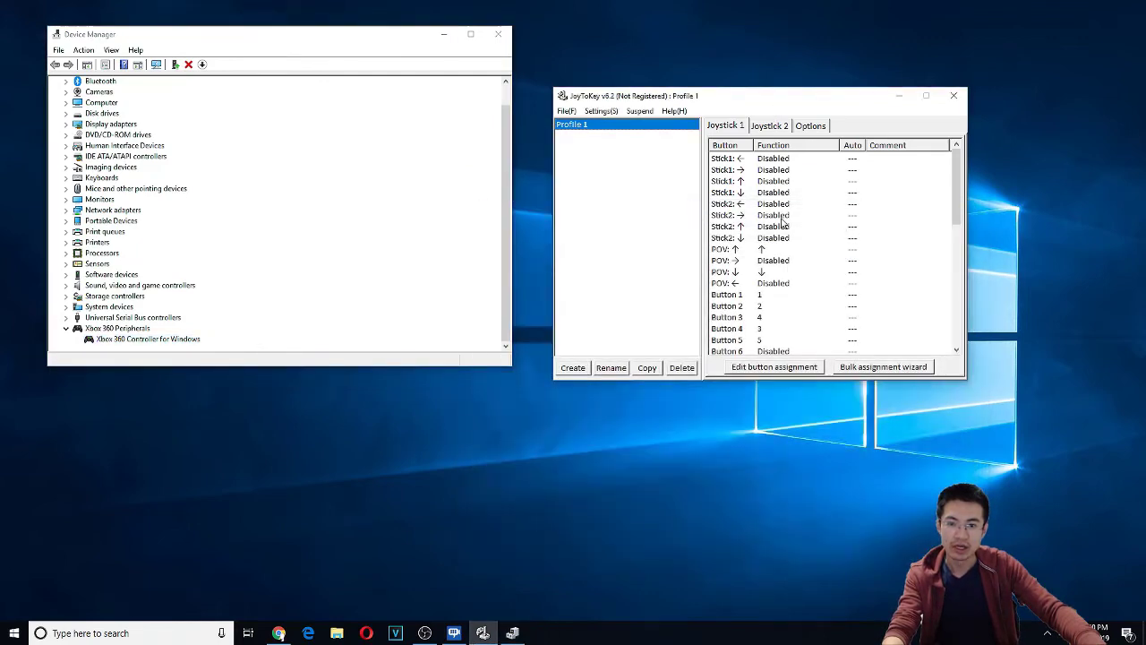
double_click(740, 251)
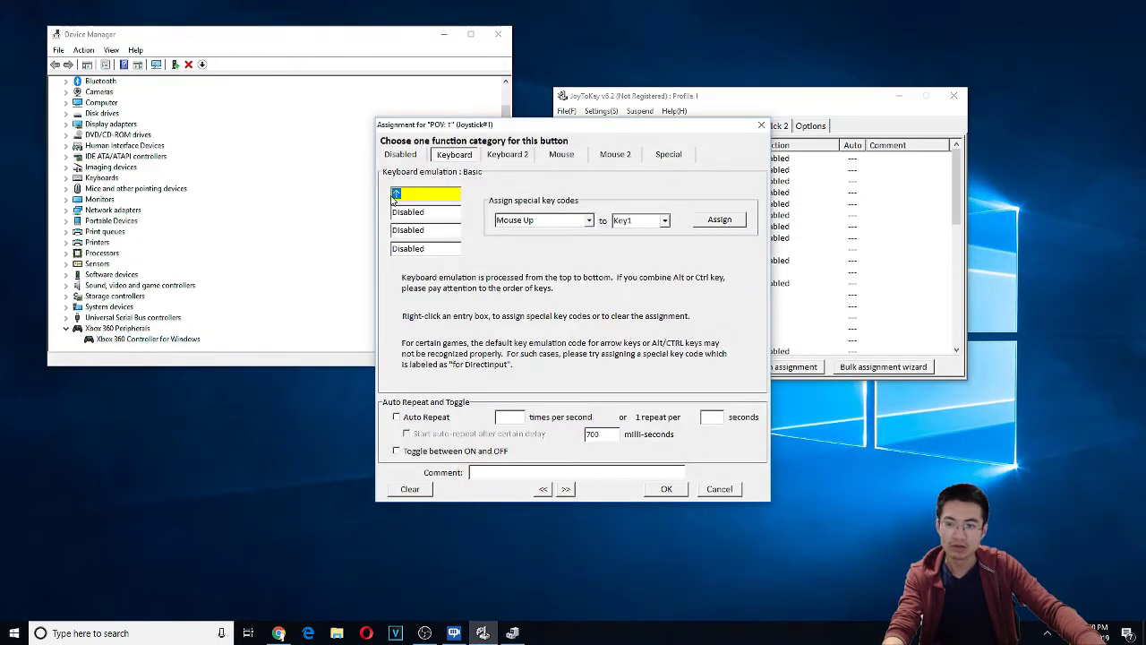
click(727, 488)
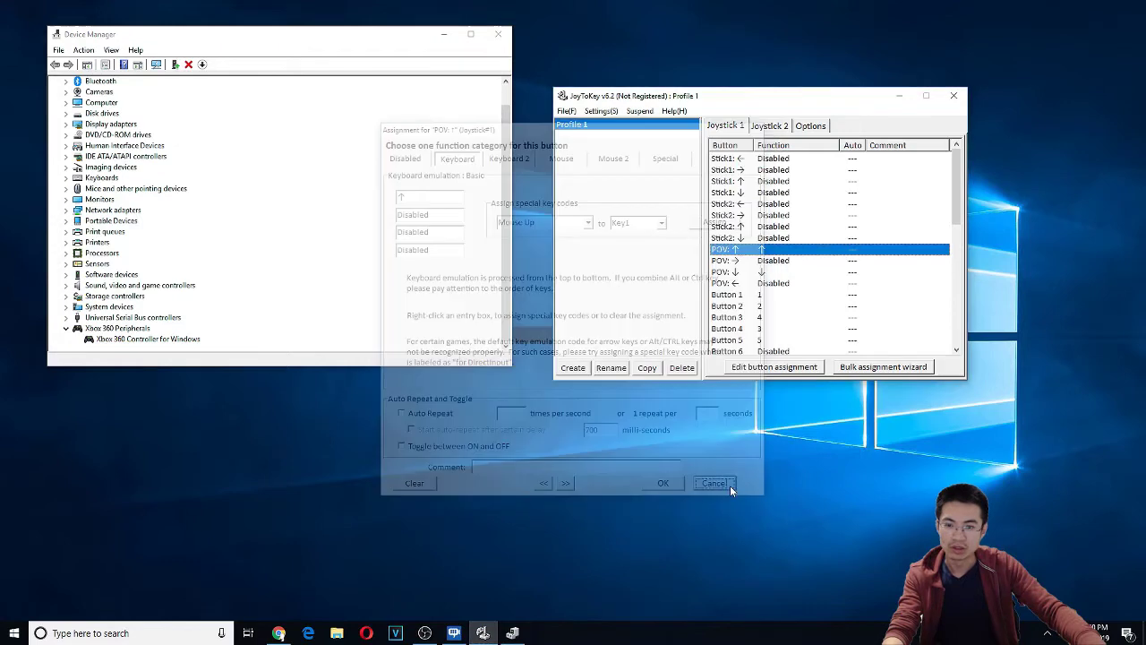
Step: Confirm POV down sends the down arrow and verify Stick2 right stays unassigned
double_click(760, 273)
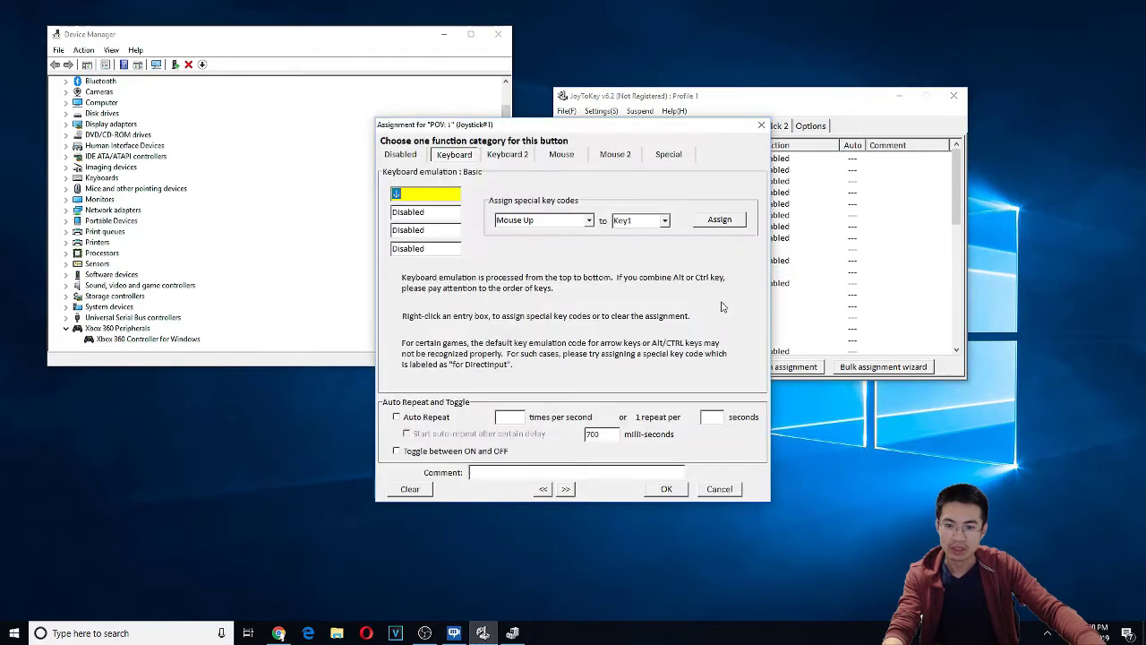
click(672, 491)
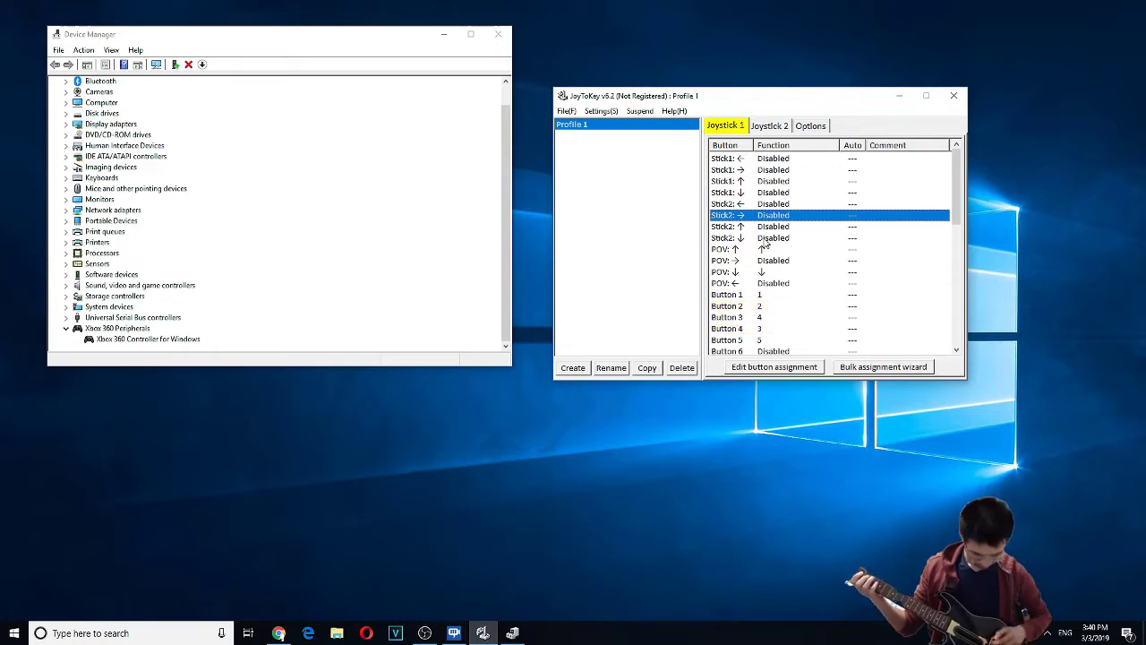
key(Return)
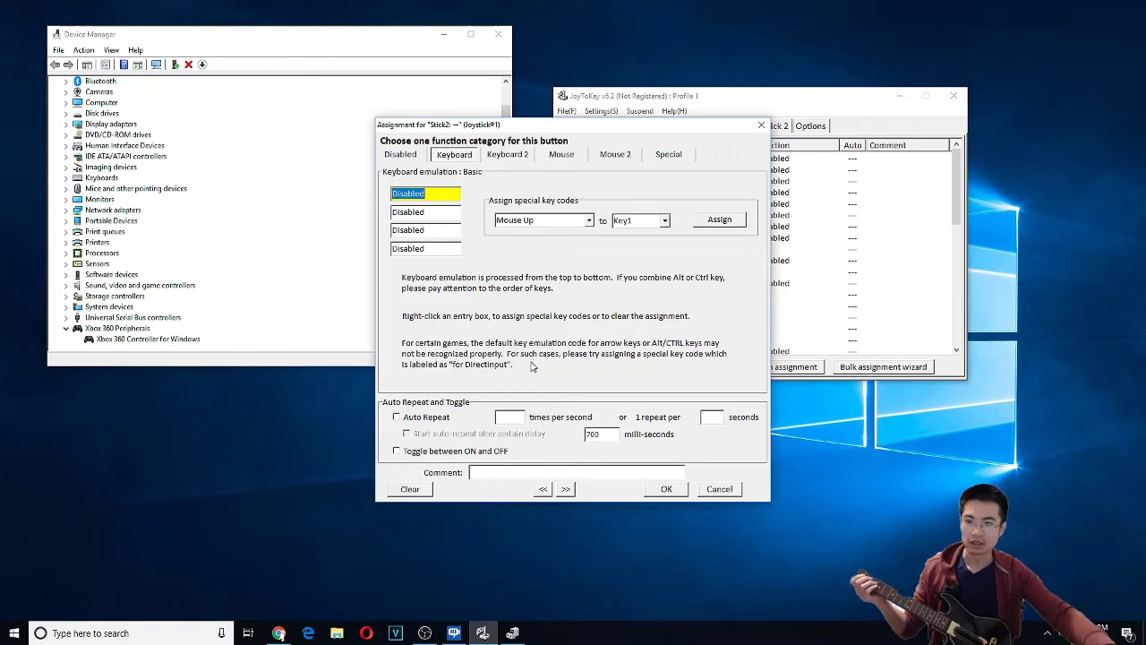
click(727, 492)
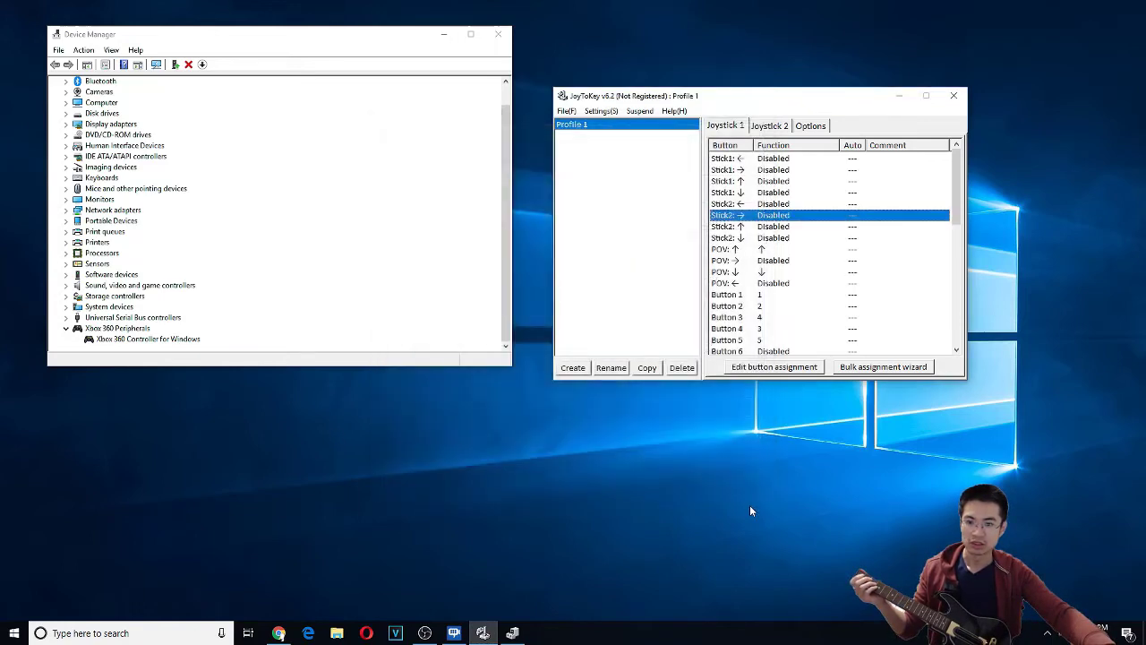